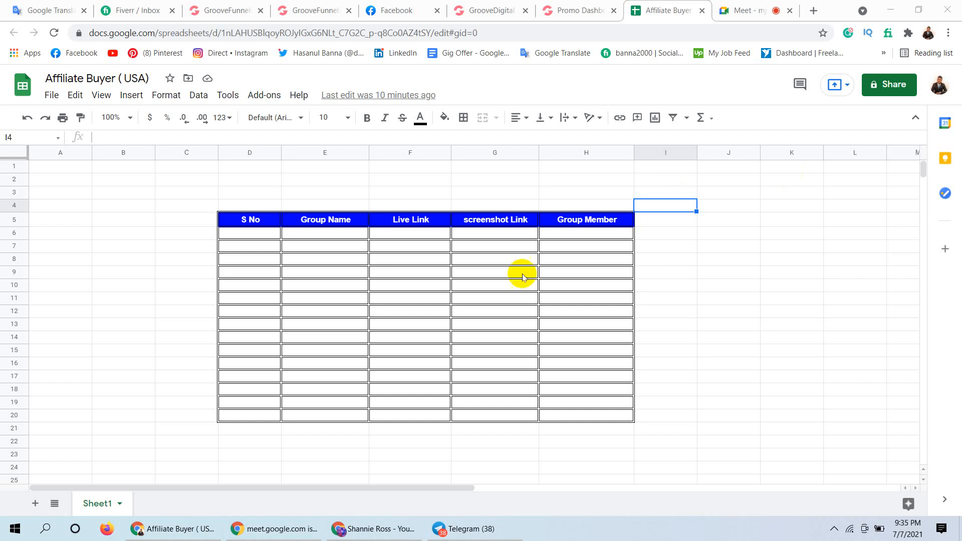
Widen the Group Name column E and enter "Buy and Sell Group usa" in cell E6
left_click(323, 238)
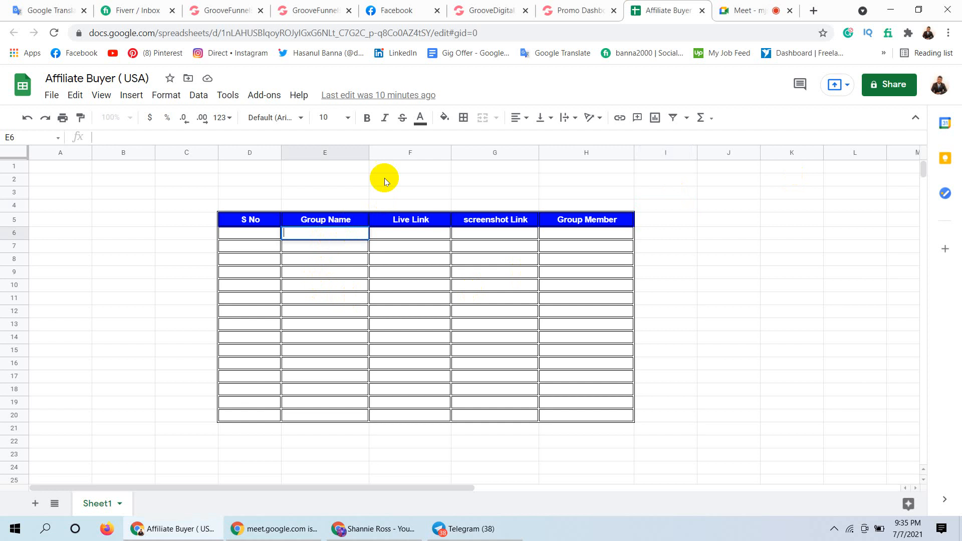
left_click_drag(370, 151, 435, 167)
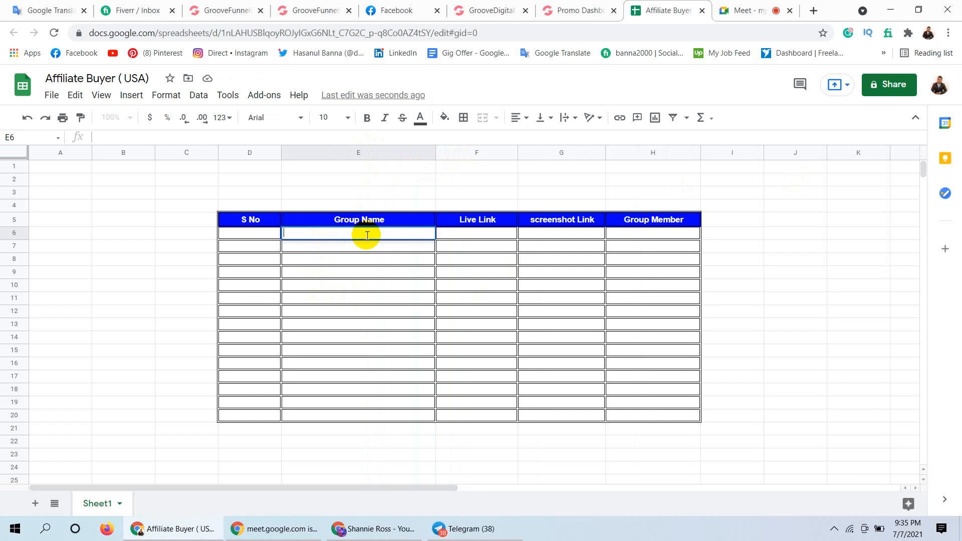
type("Buy and Sell Grou")
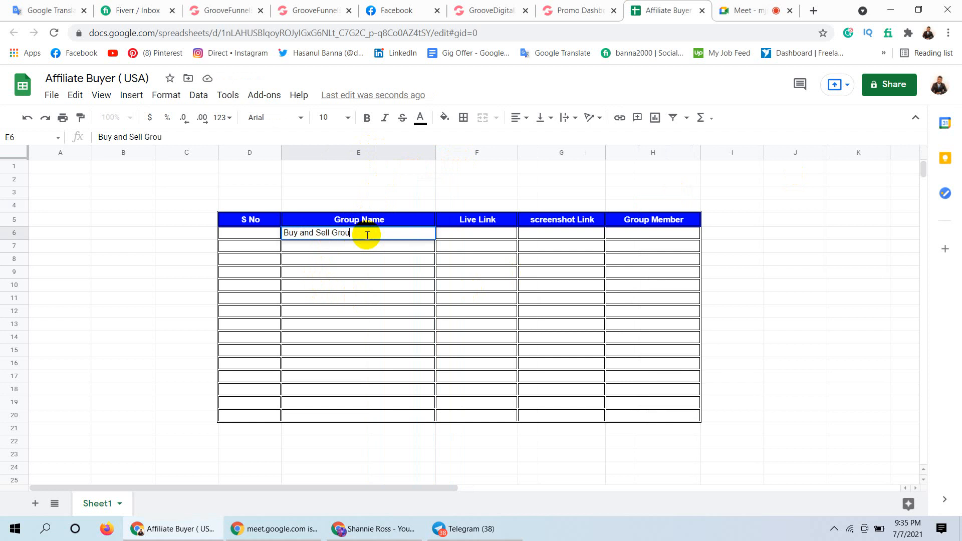
type("p usa")
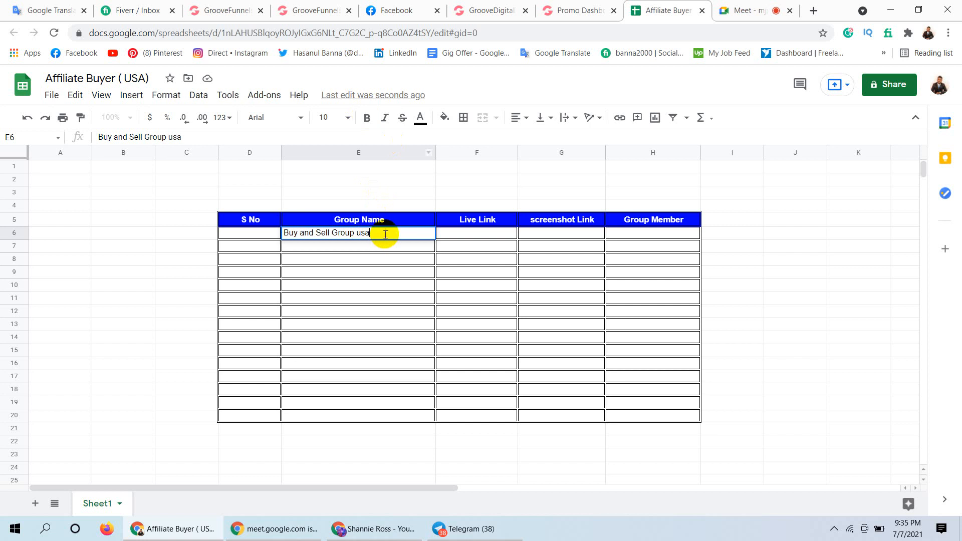
Copy the group name text from cell E6 and paste it into cell E20, the table's last row
left_click_drag(384, 235, 284, 234)
left_click_drag(377, 232, 280, 236)
key("ctrl+c")
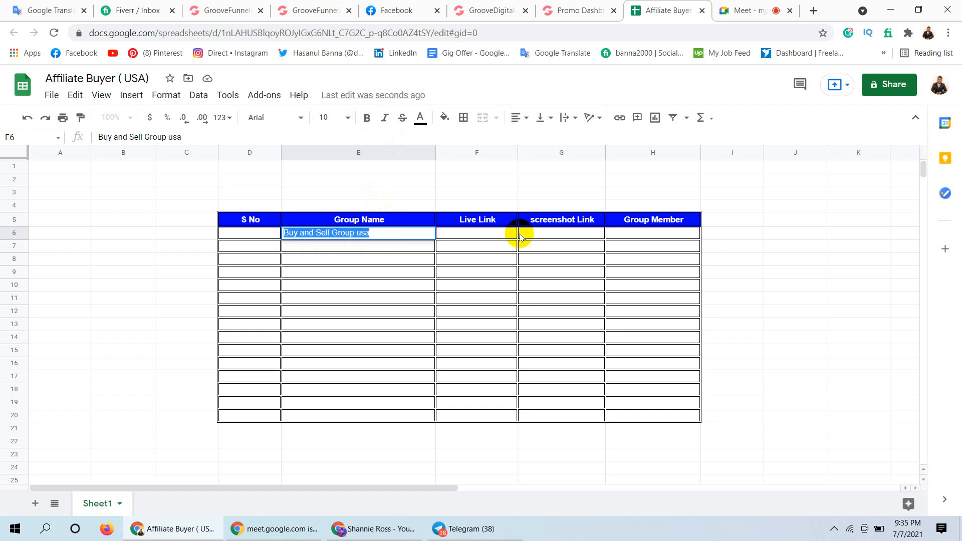
mouse_move(922, 170)
left_mouse_down()
mouse_move(913, 204)
mouse_move(919, 155)
left_mouse_up()
left_click(488, 284)
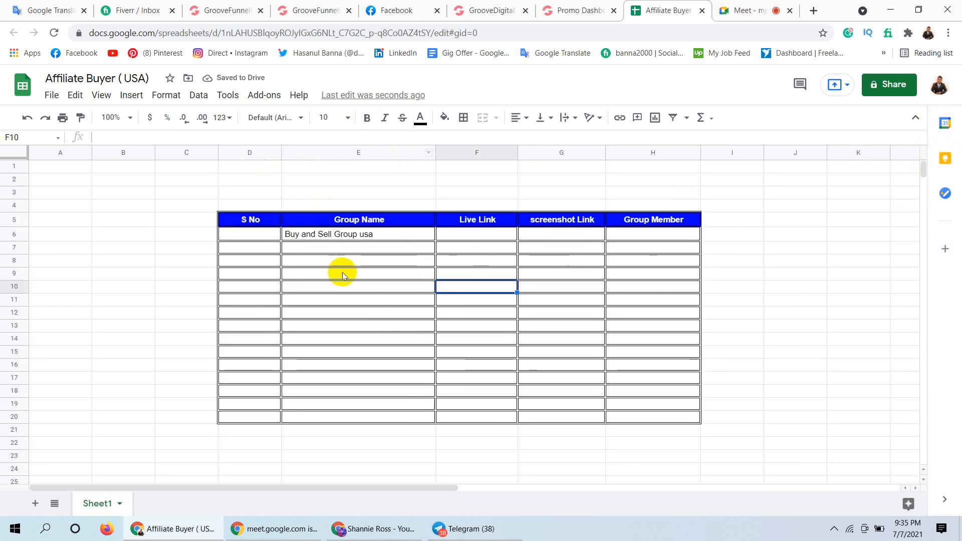
left_click(353, 418)
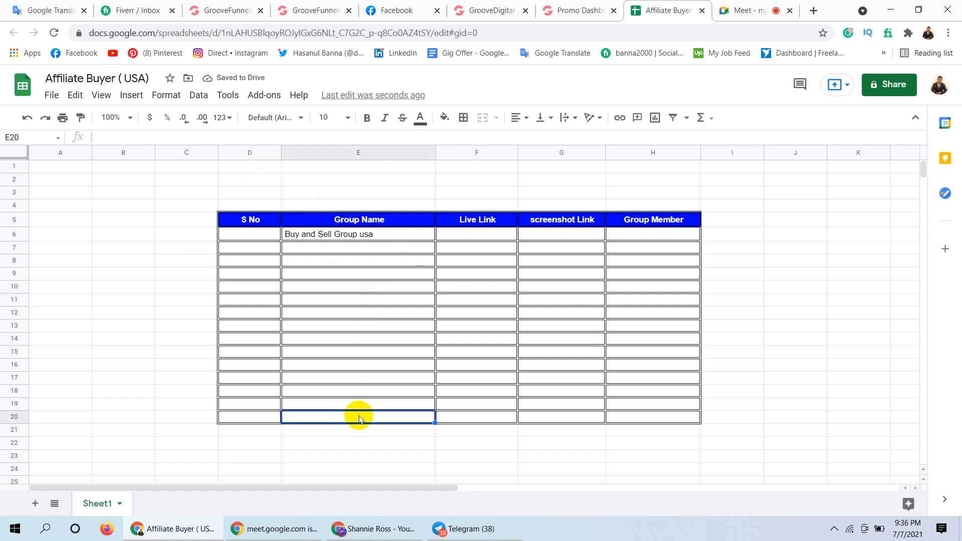
key("ctrl+v")
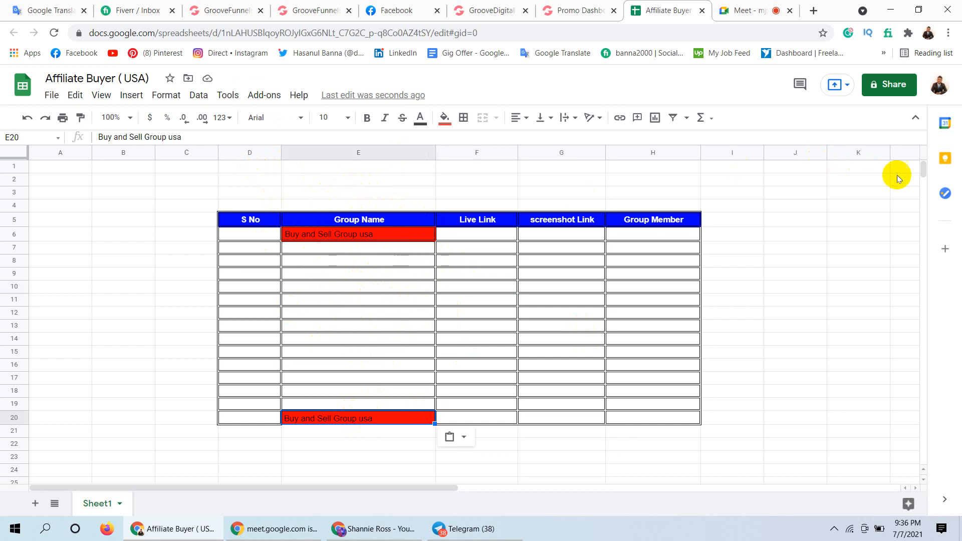
left_click_drag(926, 168, 922, 142)
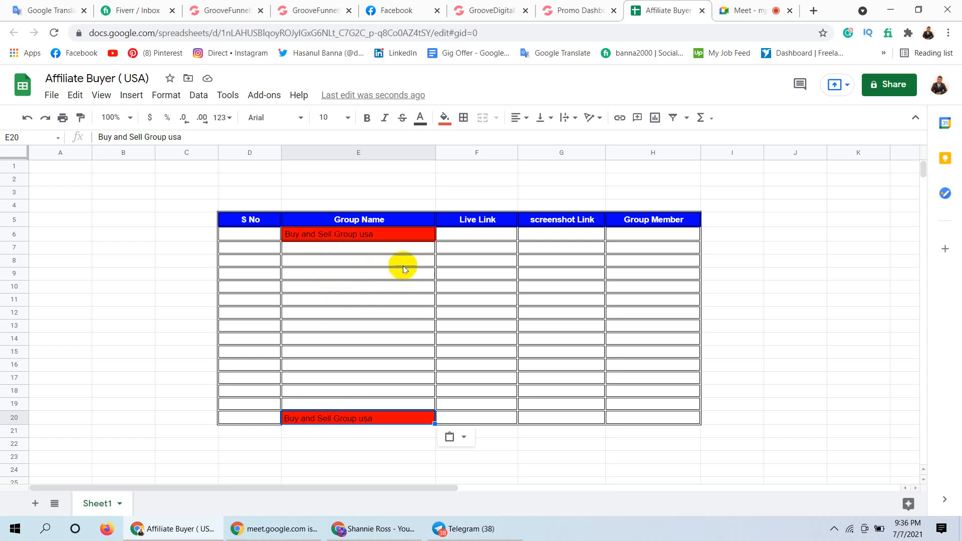
left_click(362, 248)
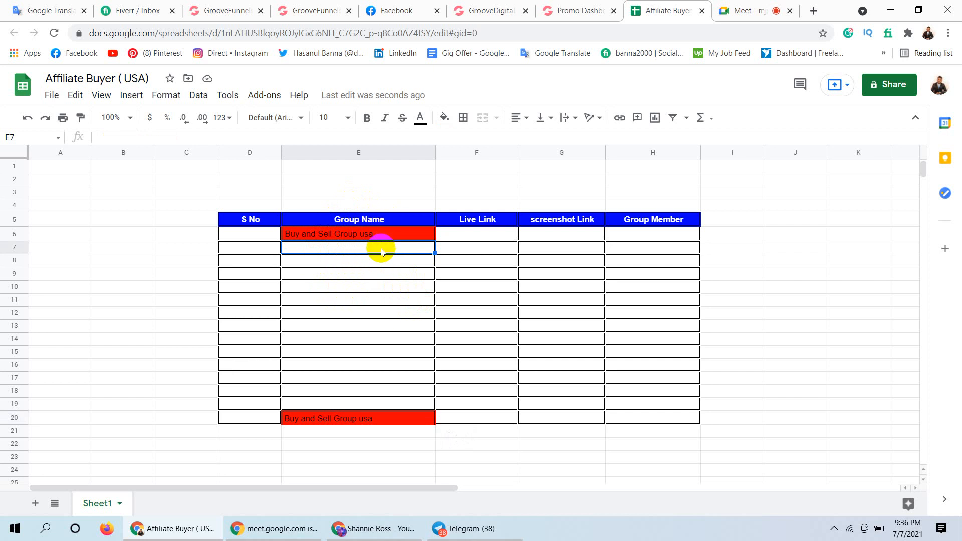
left_click(367, 257)
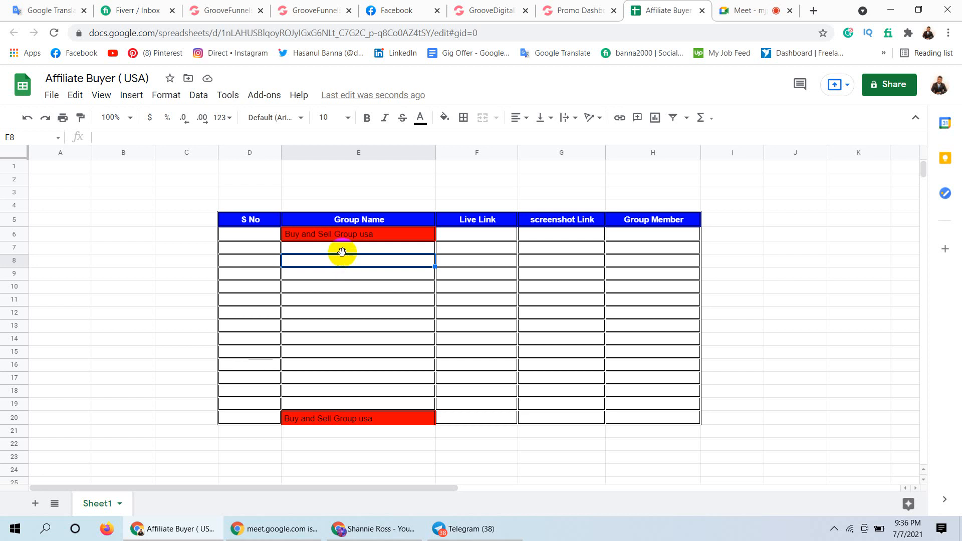
left_click(342, 249)
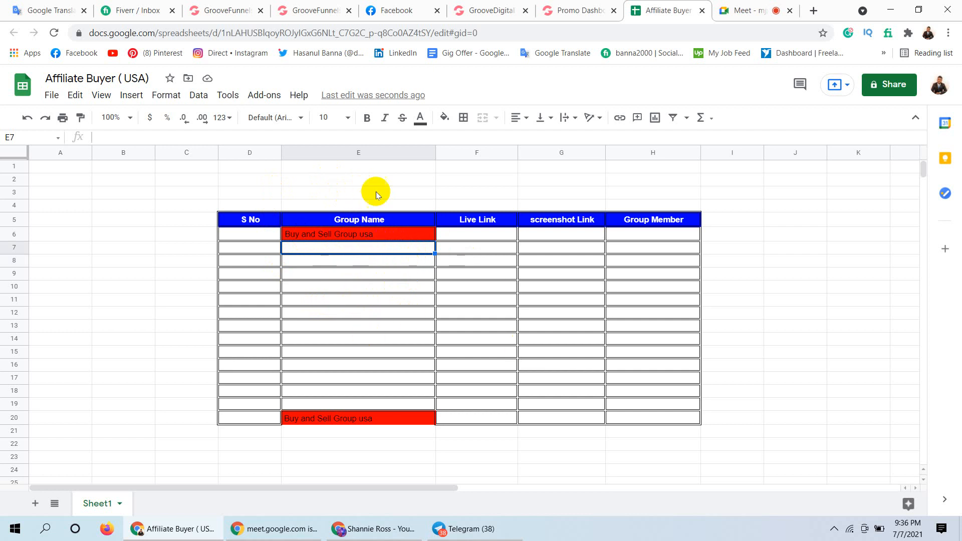
left_click(379, 153)
left_click(378, 263)
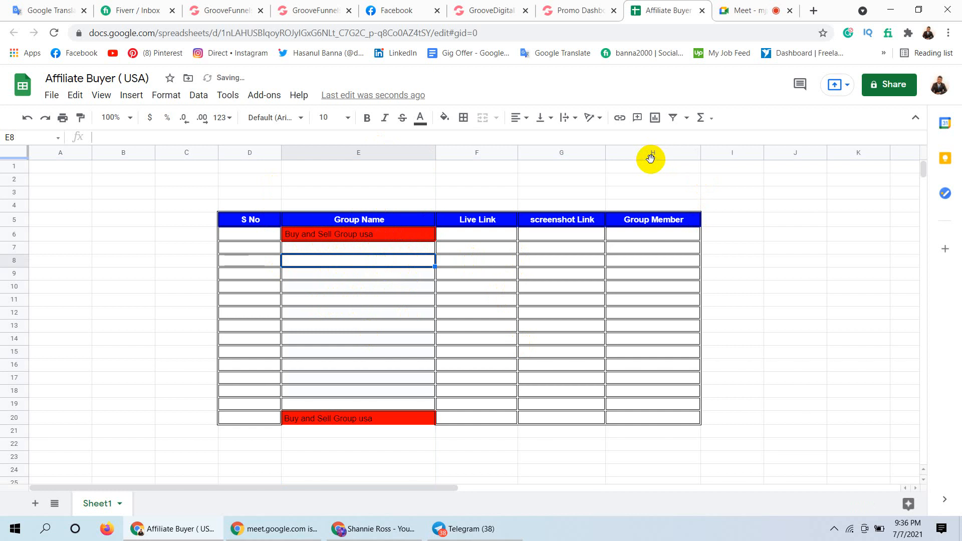
left_click(652, 152)
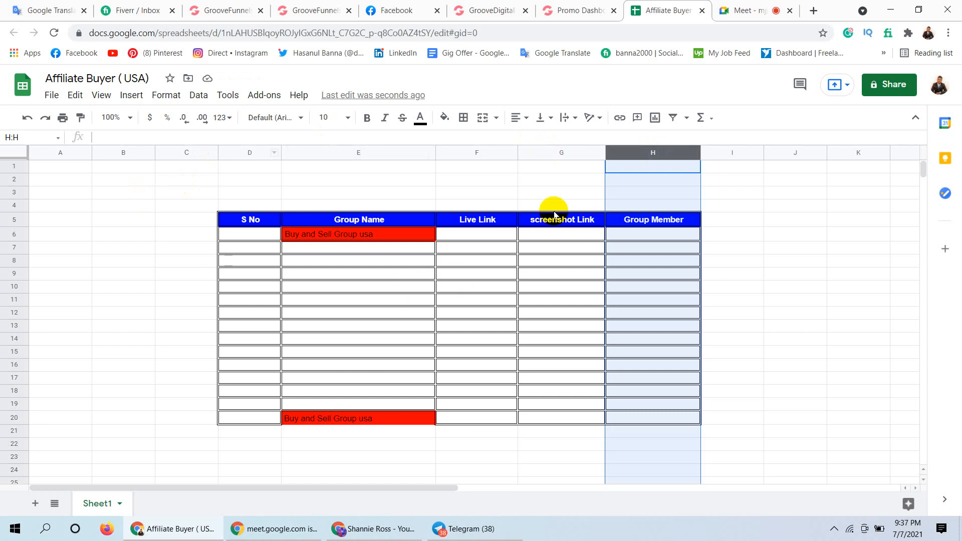
left_click(498, 223)
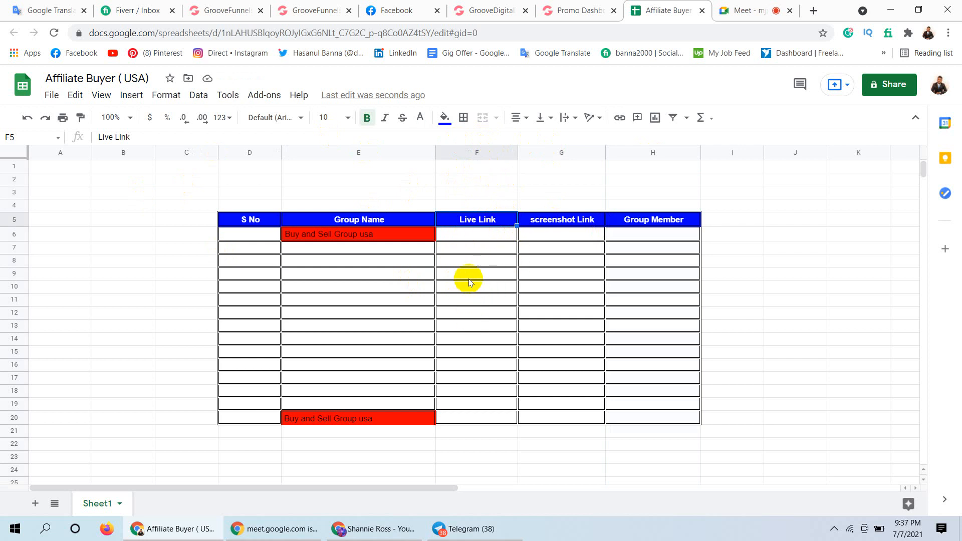
left_click(575, 219)
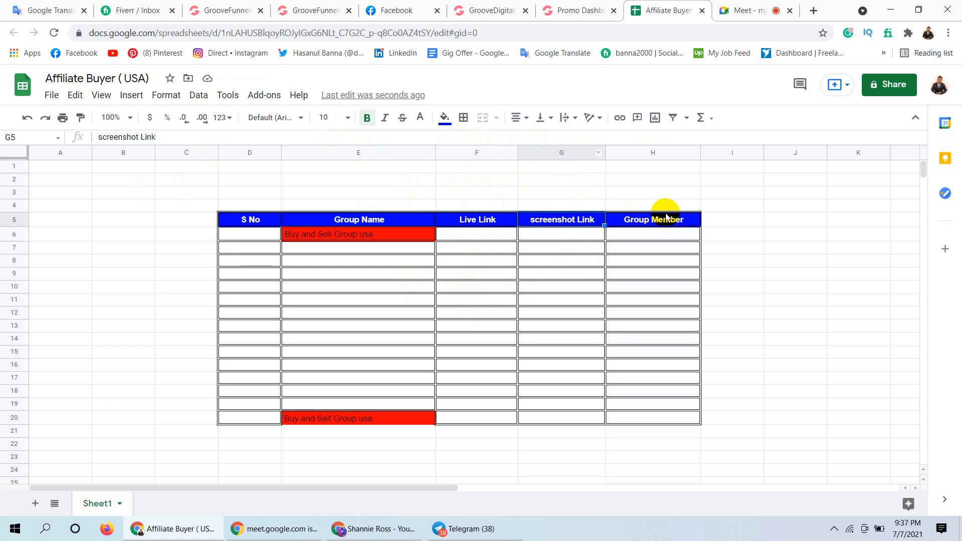
left_click(362, 221)
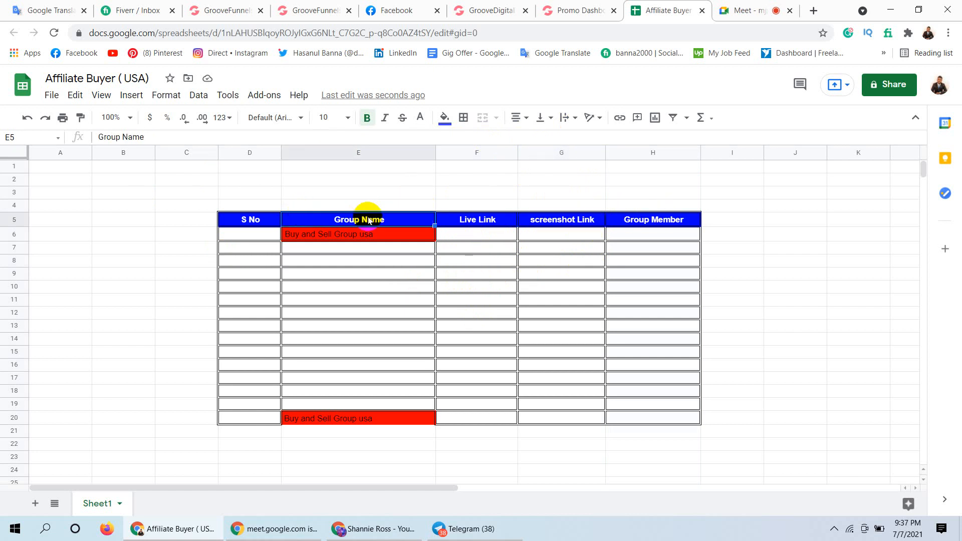
left_click(637, 220)
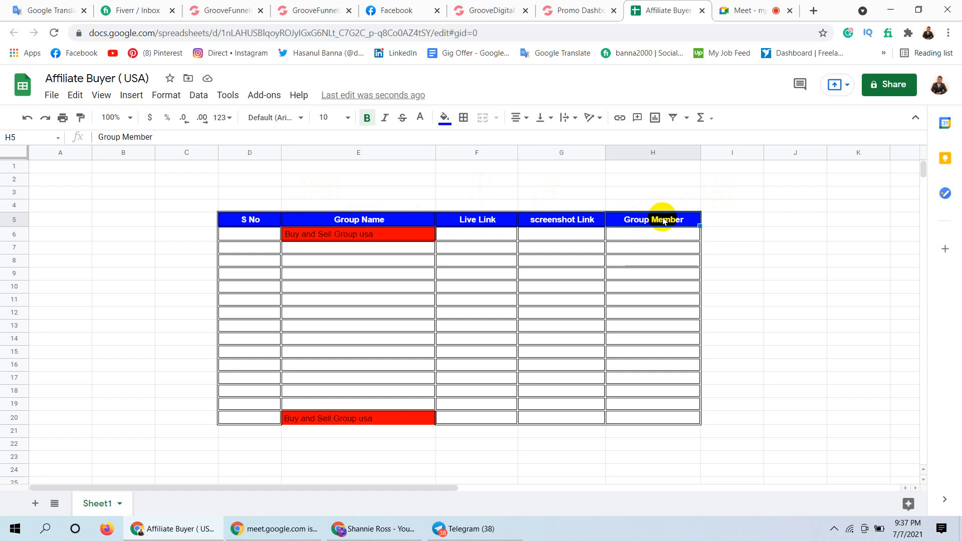
left_click(635, 234)
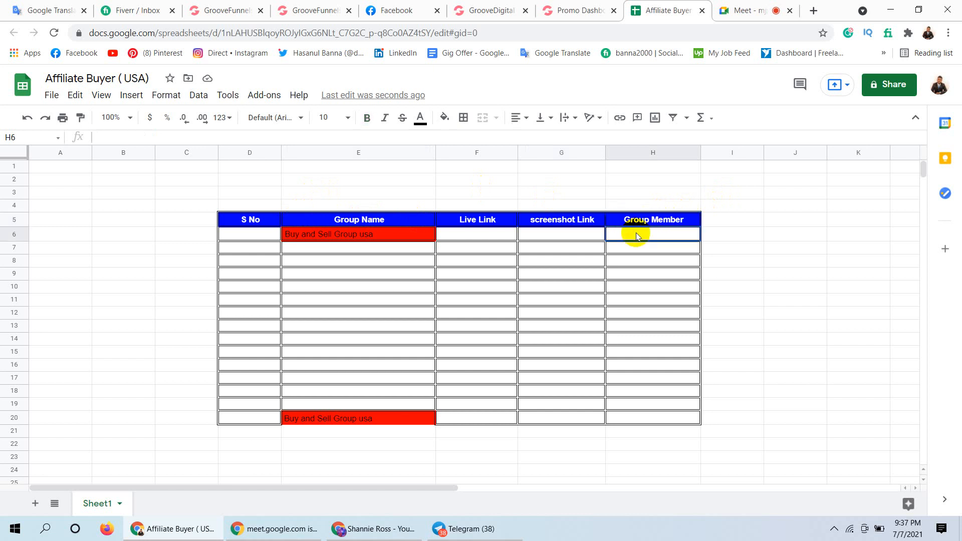
left_click(662, 216)
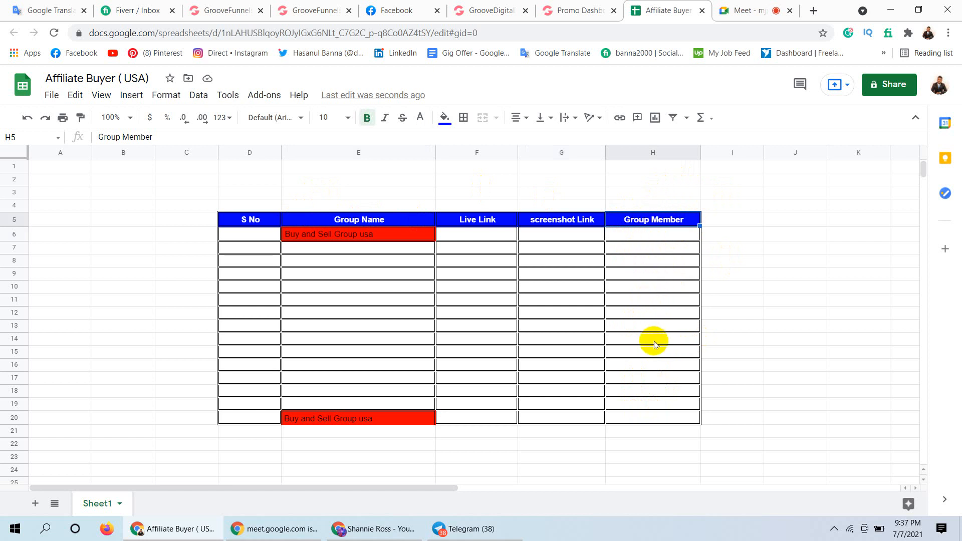
left_click(658, 274)
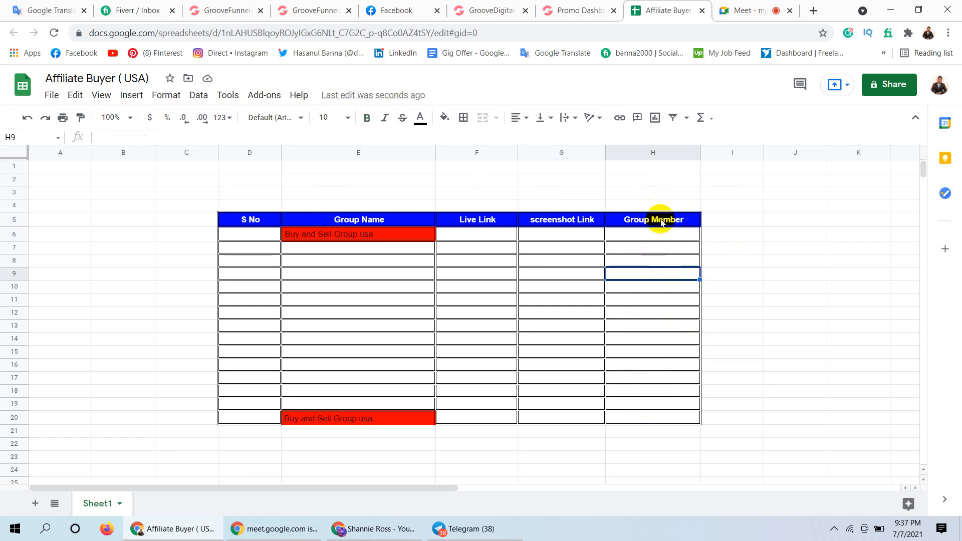
left_click(662, 222)
left_click(730, 206)
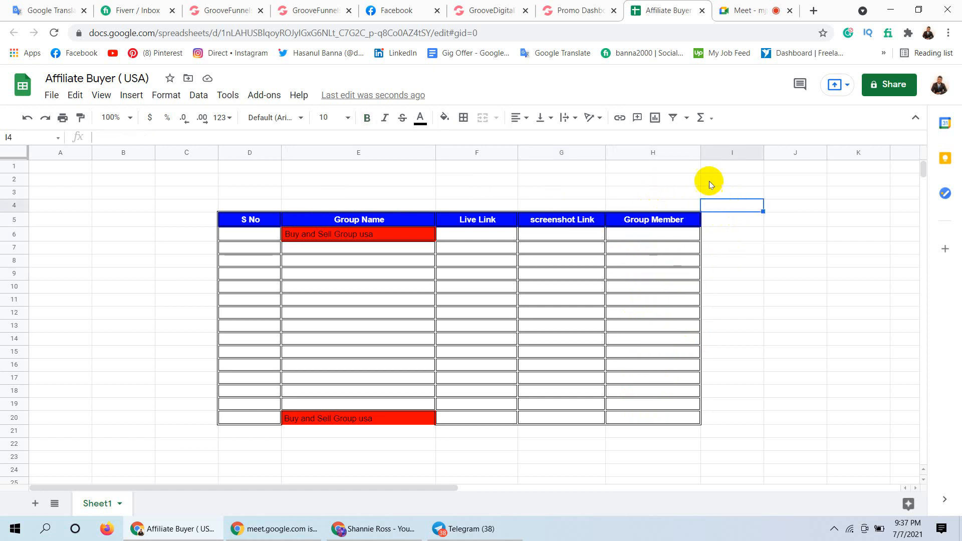
Start a conditional format rule for the whole Group Member column H with the condition "Custom formula is"
left_click(651, 150)
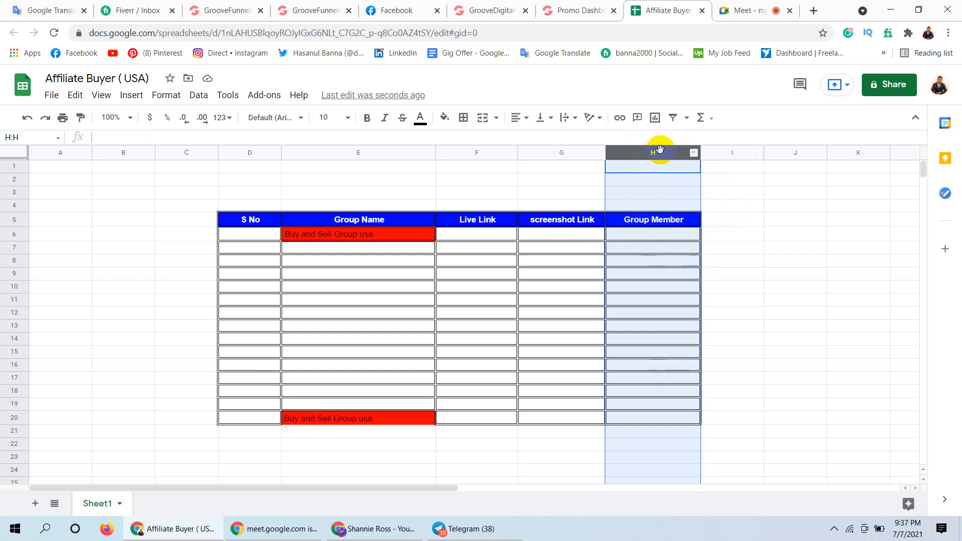
left_click(163, 98)
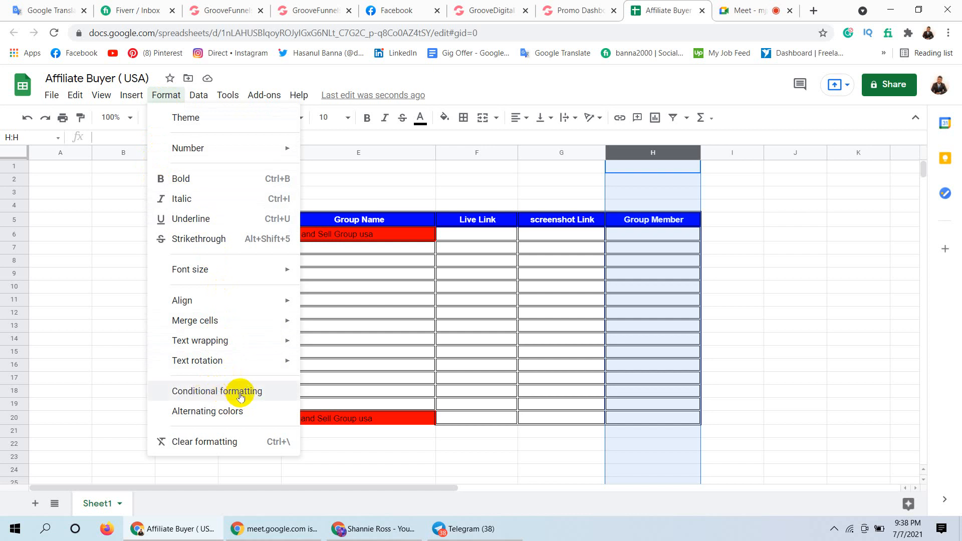
left_click(241, 394)
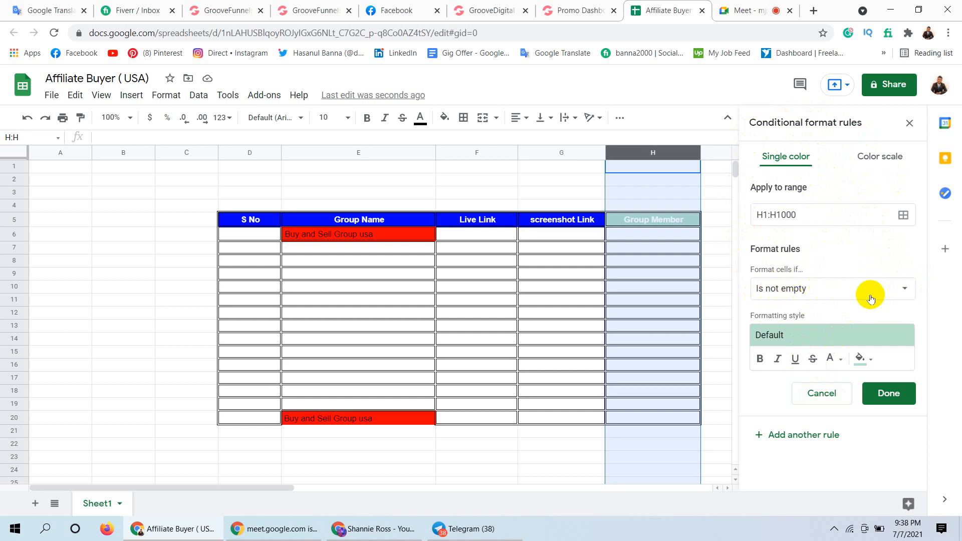
left_click(901, 291)
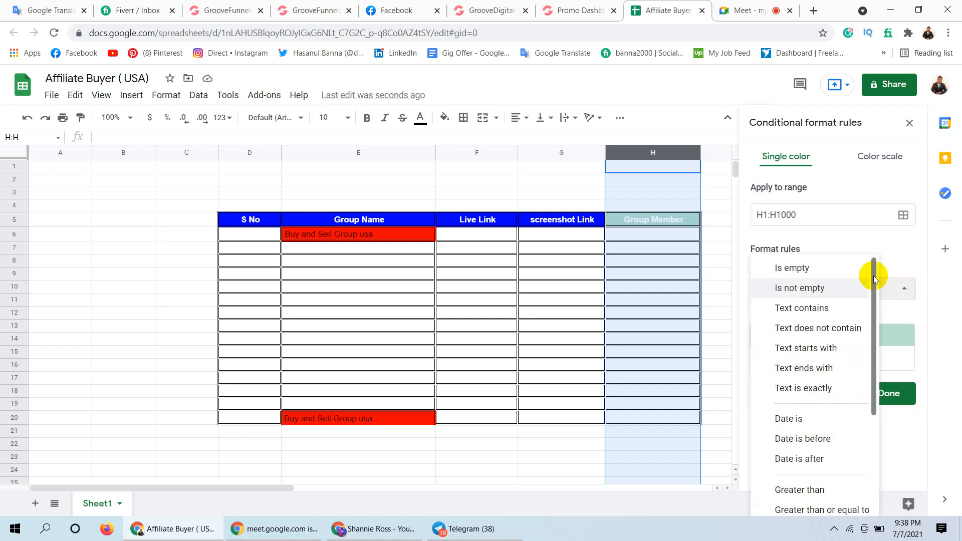
left_click_drag(873, 276, 852, 425)
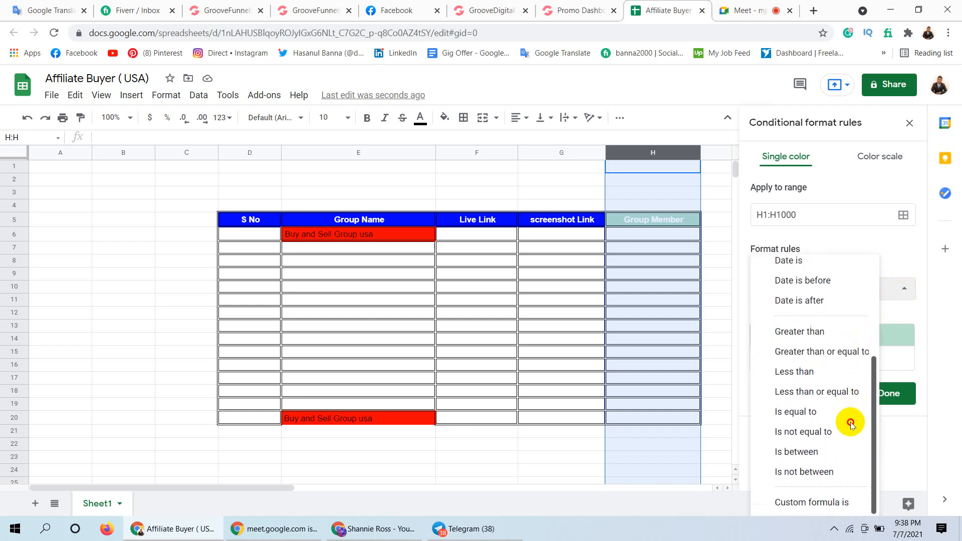
left_click(818, 501)
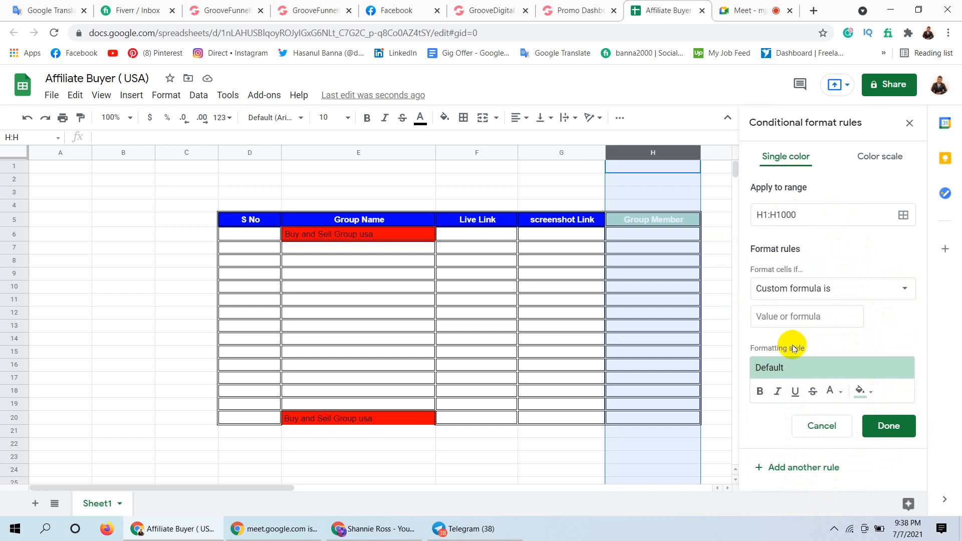
Enter the custom formula =countif(h:h,h1)>1 as the condition of the Group Member column's format rule
left_click(816, 317)
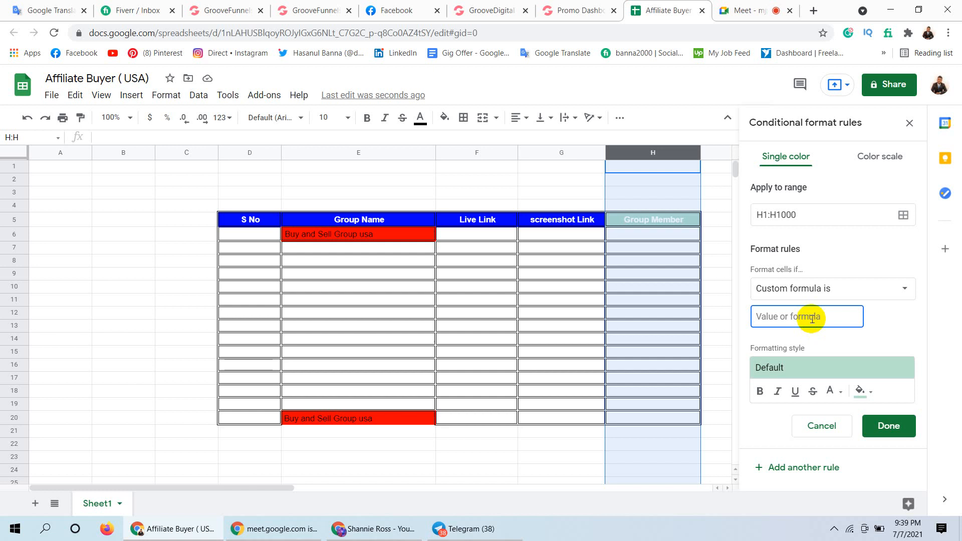
type("=")
type("count")
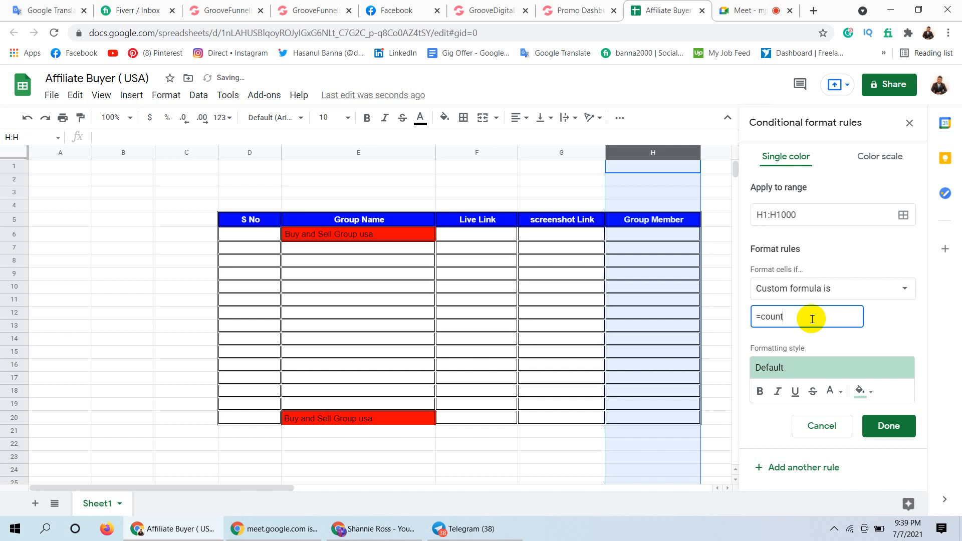
type("if(")
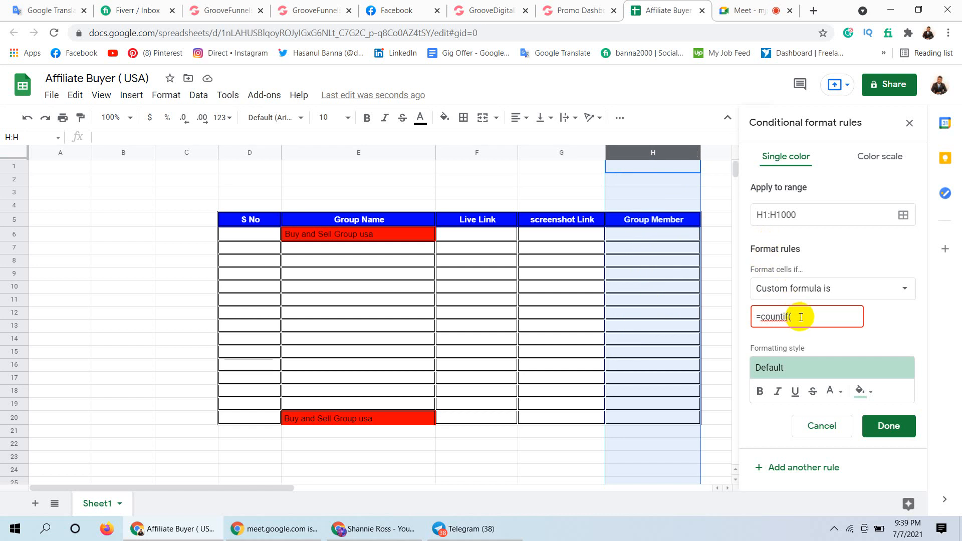
type("h:")
type("h")
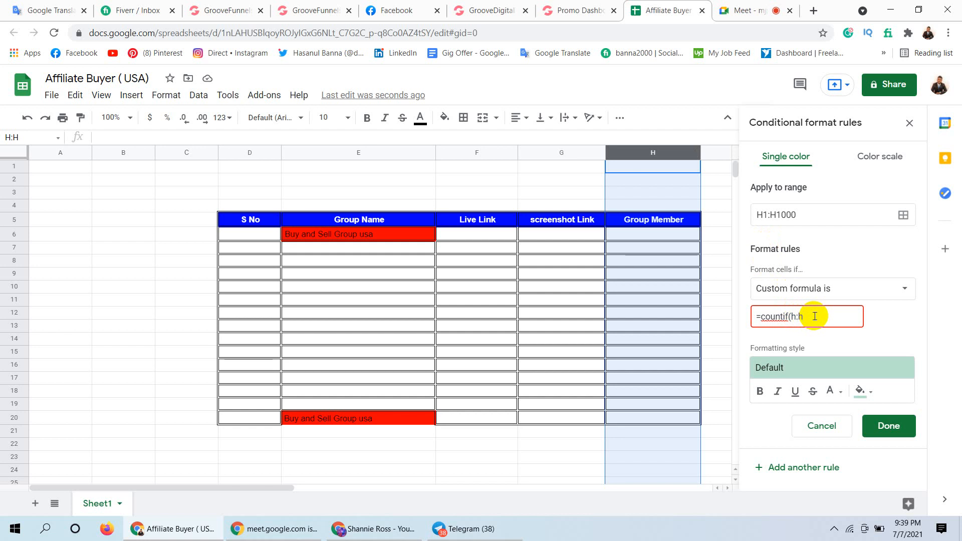
type(",")
key("BackSpace")
type("h1)")
key("BackSpace")
type(")")
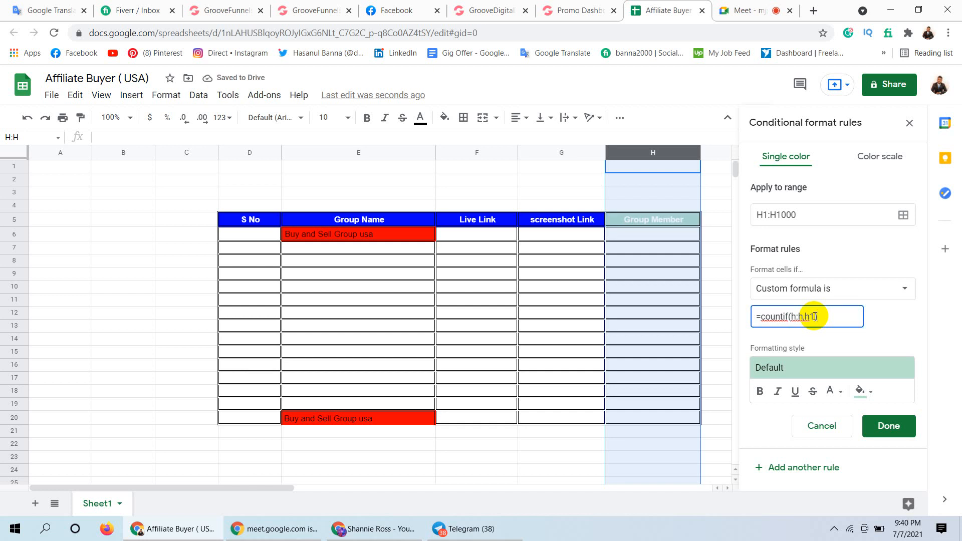
key("BackSpace")
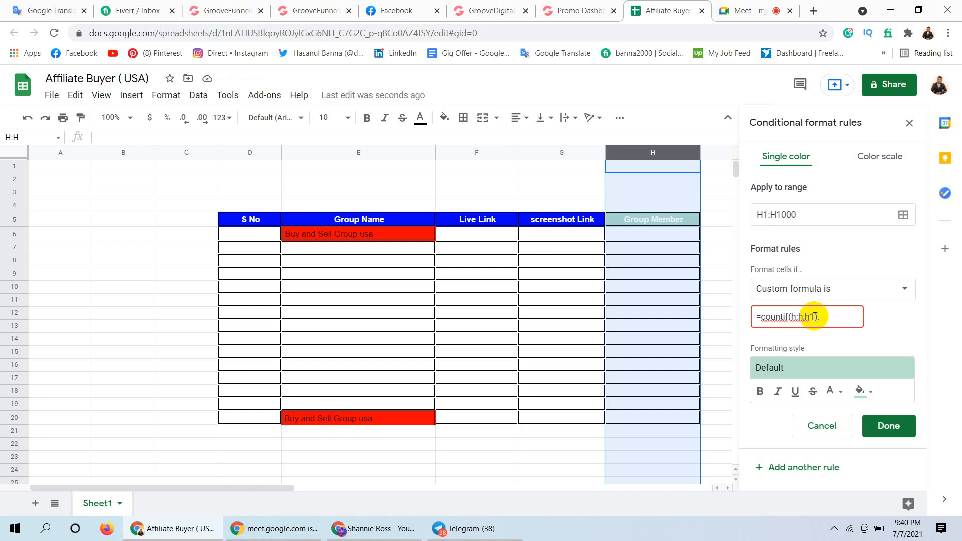
type(")>")
type("1)>")
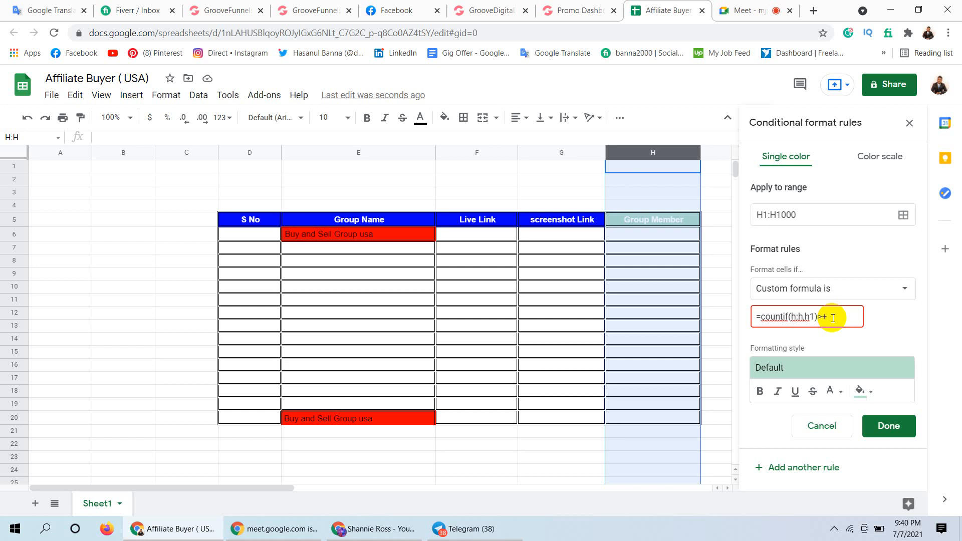
type("1")
key("BackSpace")
key("BackSpace")
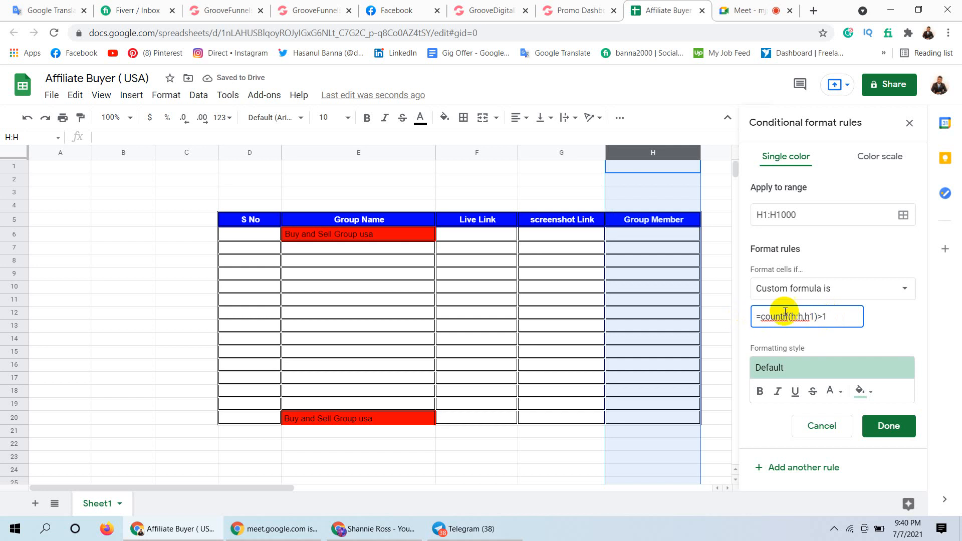
left_click_drag(827, 317, 756, 317)
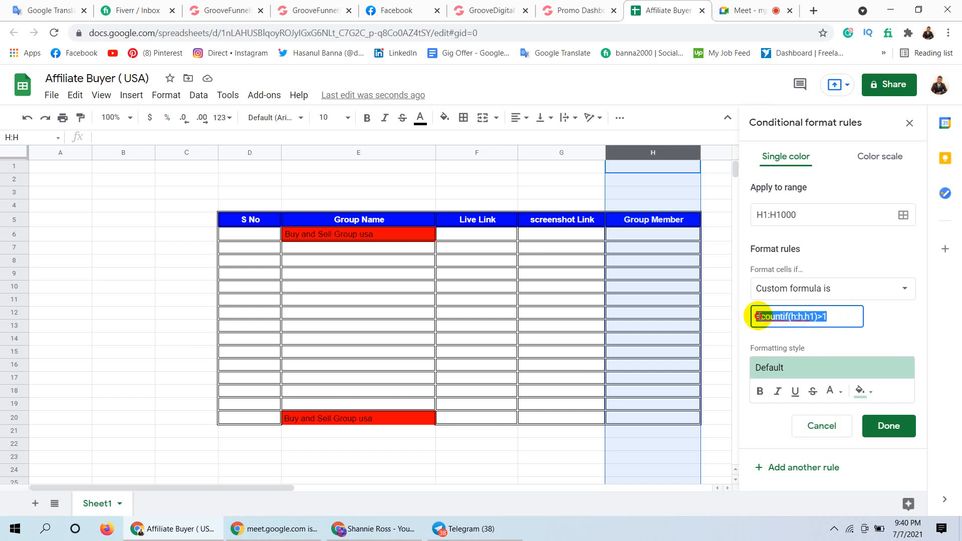
left_click(837, 316)
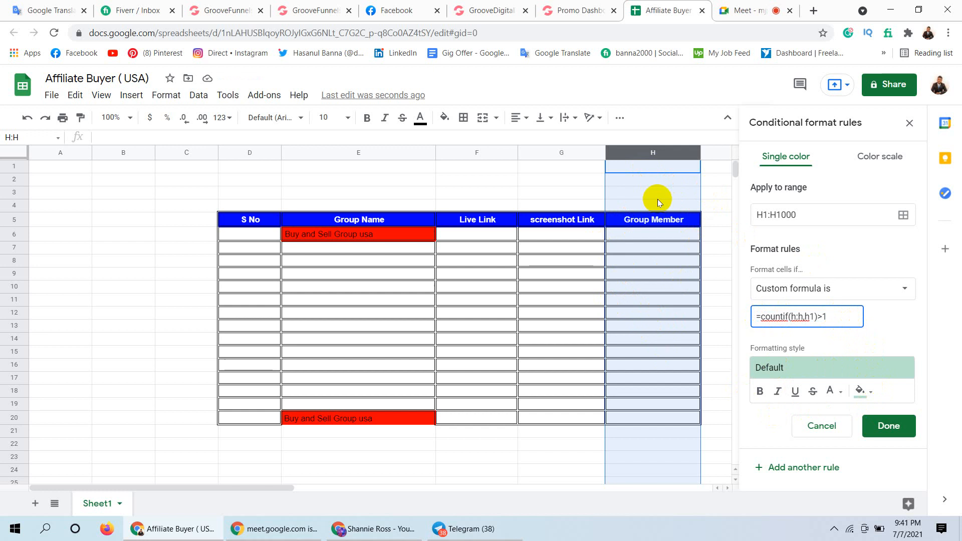
Give the duplicate rule a yellow fill colour and save the rule
left_click(872, 395)
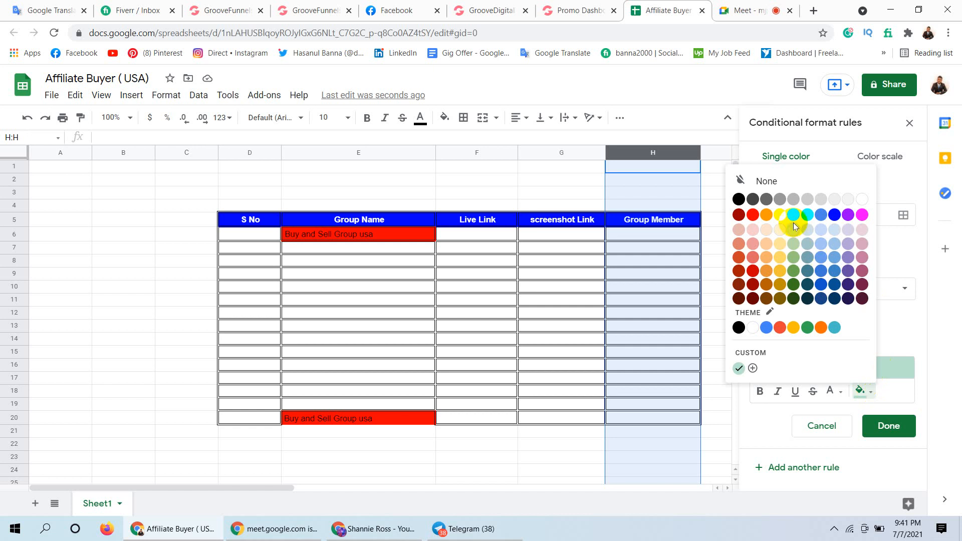
left_click(781, 215)
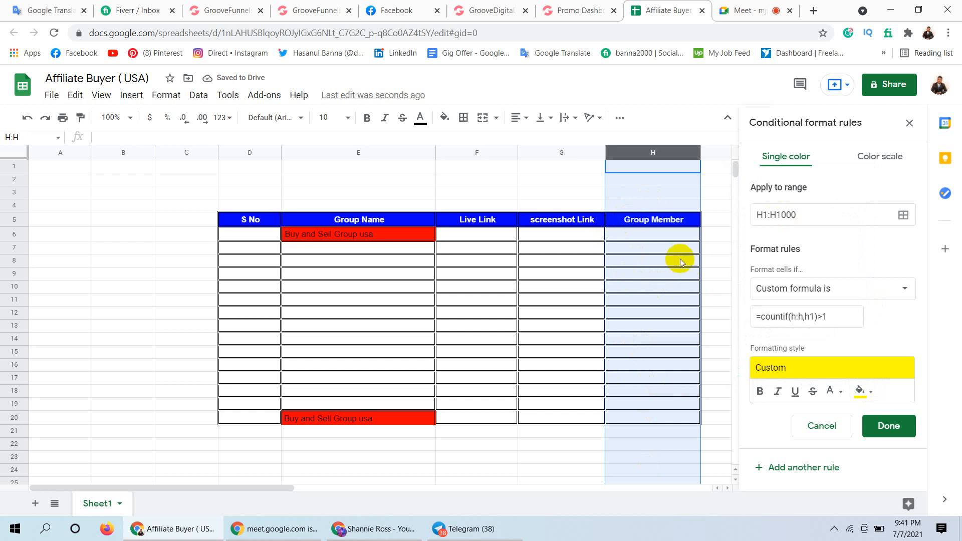
left_click(890, 427)
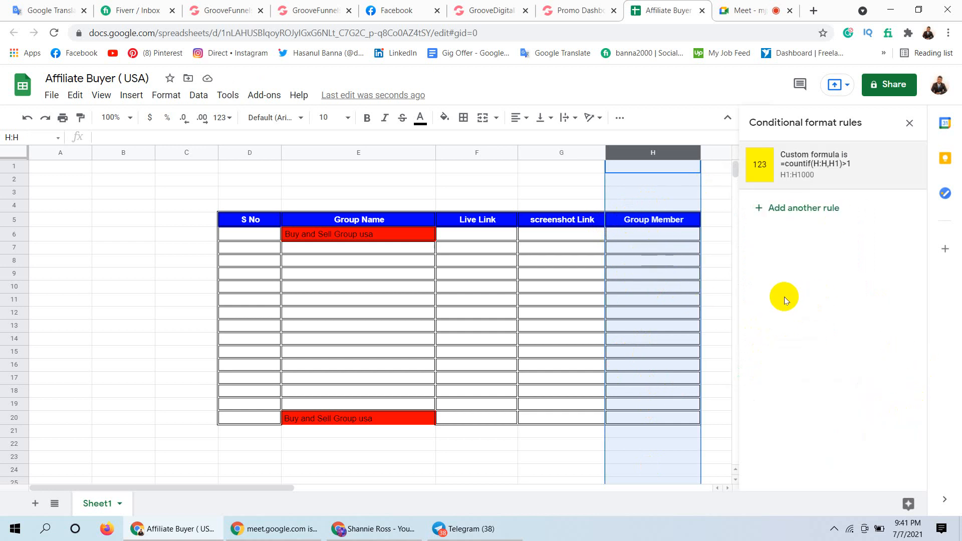
Enter 500 in cell H6, the first row of the Group Member column
left_click(672, 236)
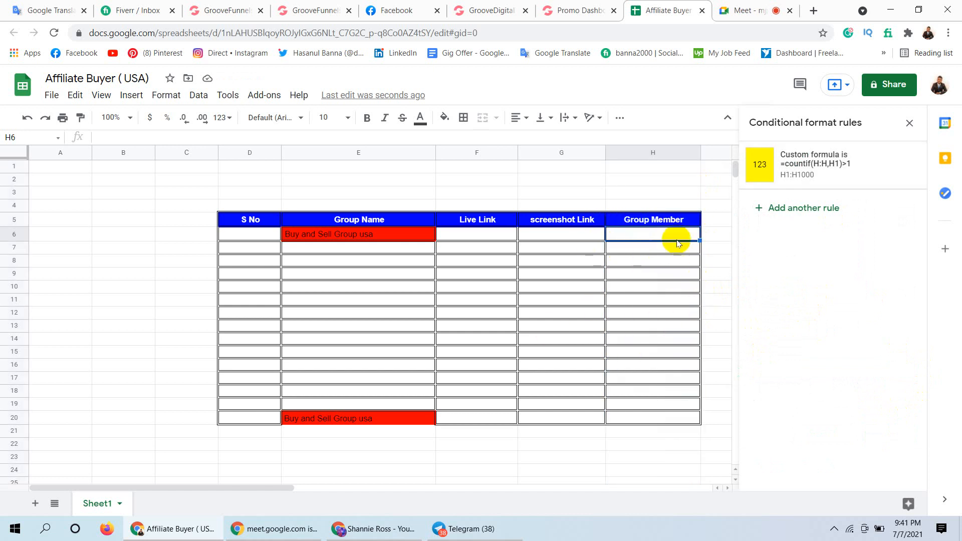
left_click(662, 235)
type("500")
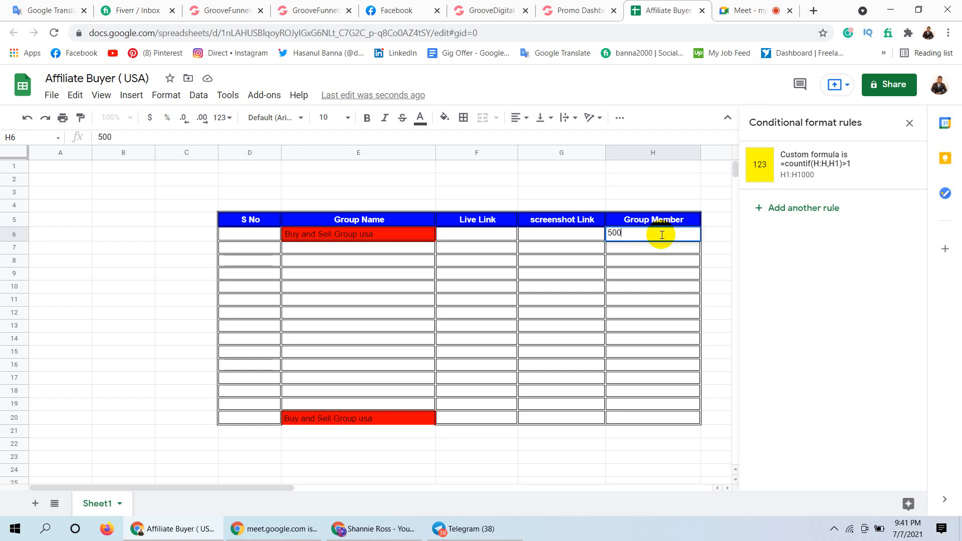
key("Return")
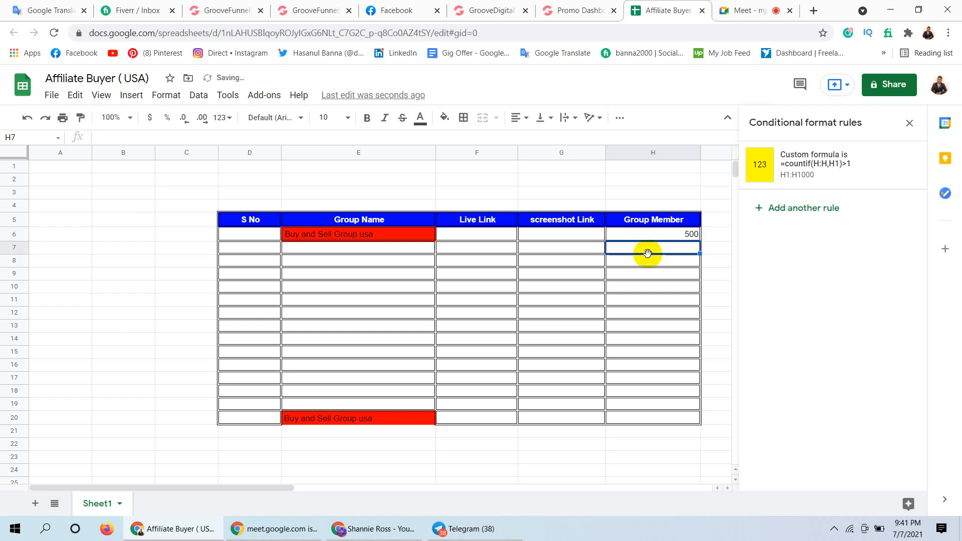
Copy the value 500 from cell H6 and paste it into cells H7 and H15
left_click(693, 235)
double_click(692, 234)
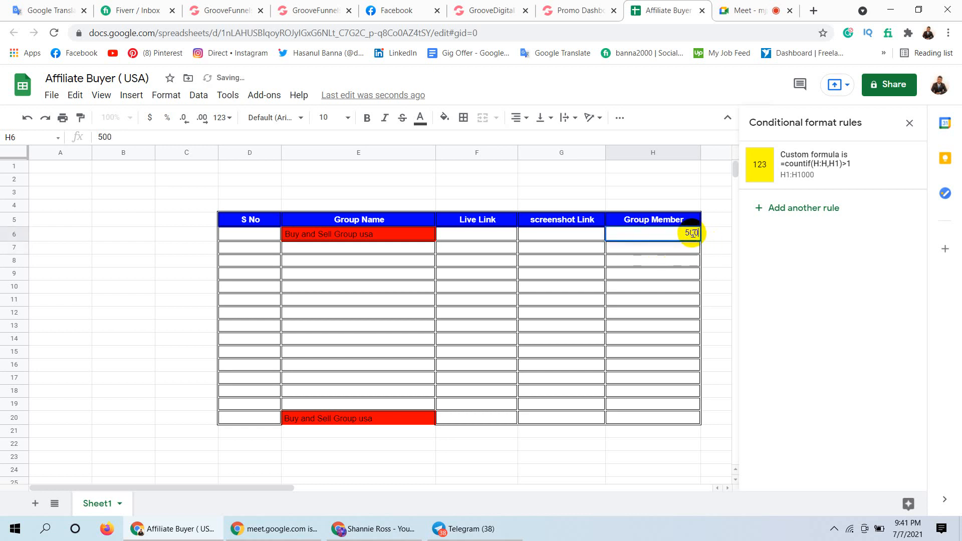
double_click(693, 233)
key("ctrl+c")
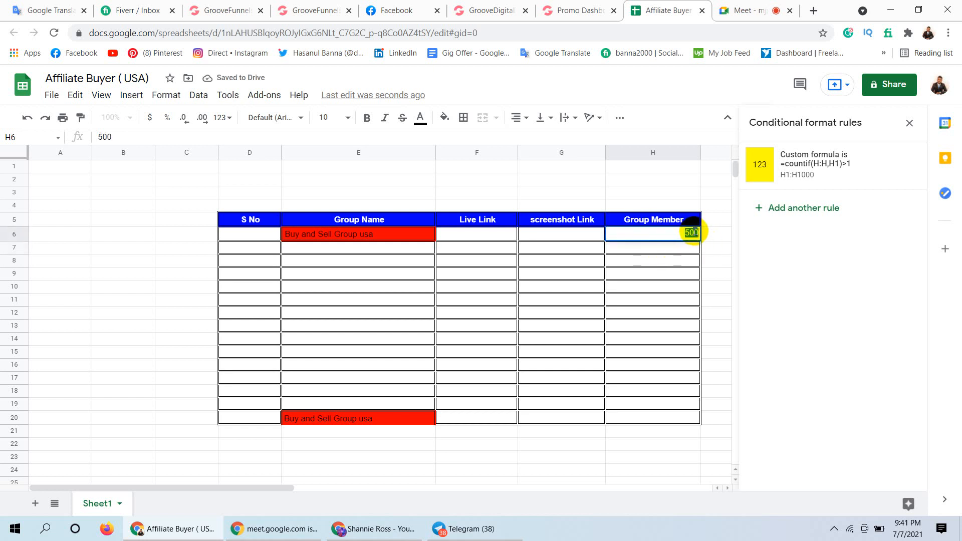
double_click(668, 248)
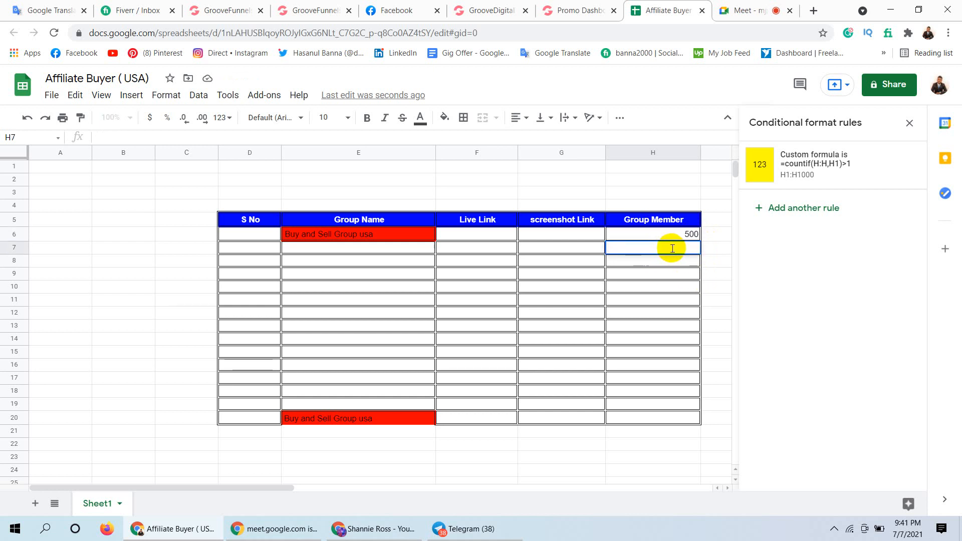
key("ctrl+v")
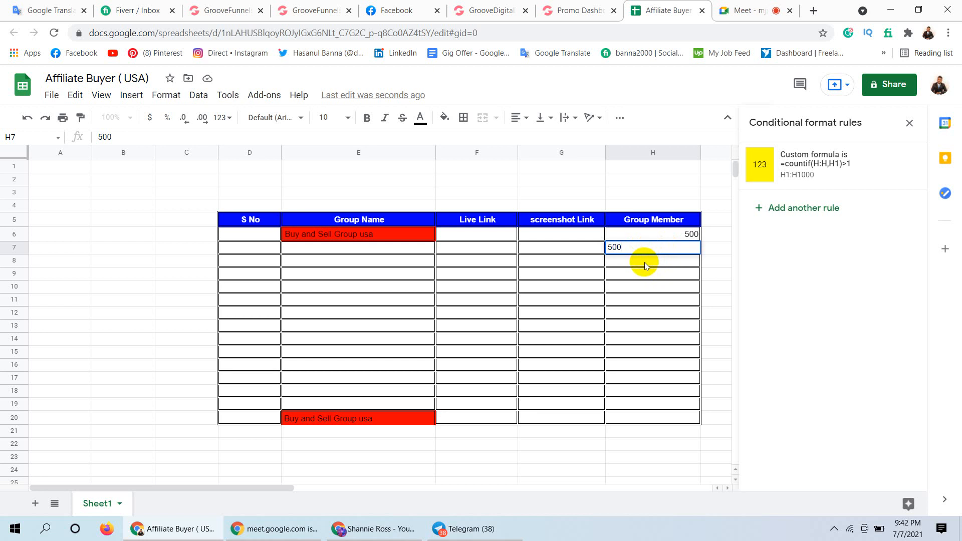
key("Return")
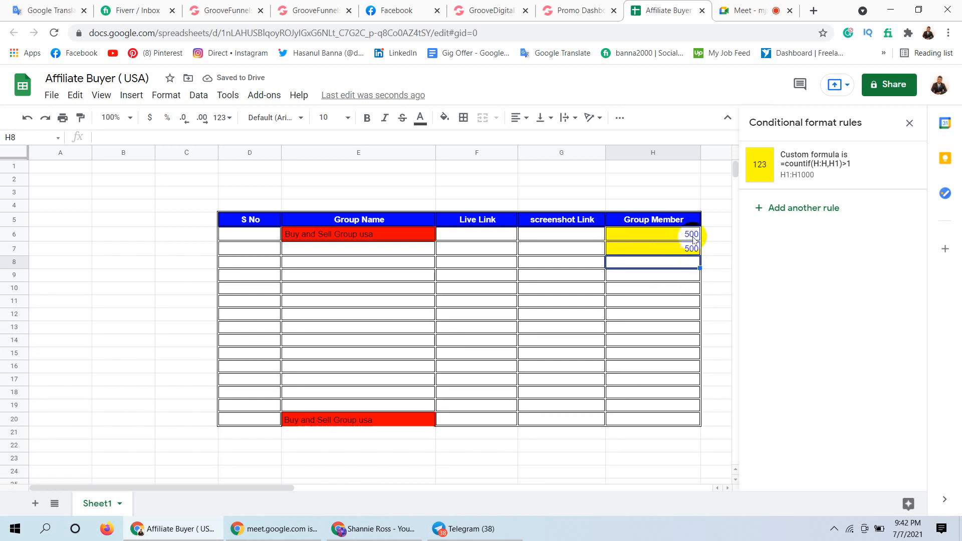
left_click(668, 355)
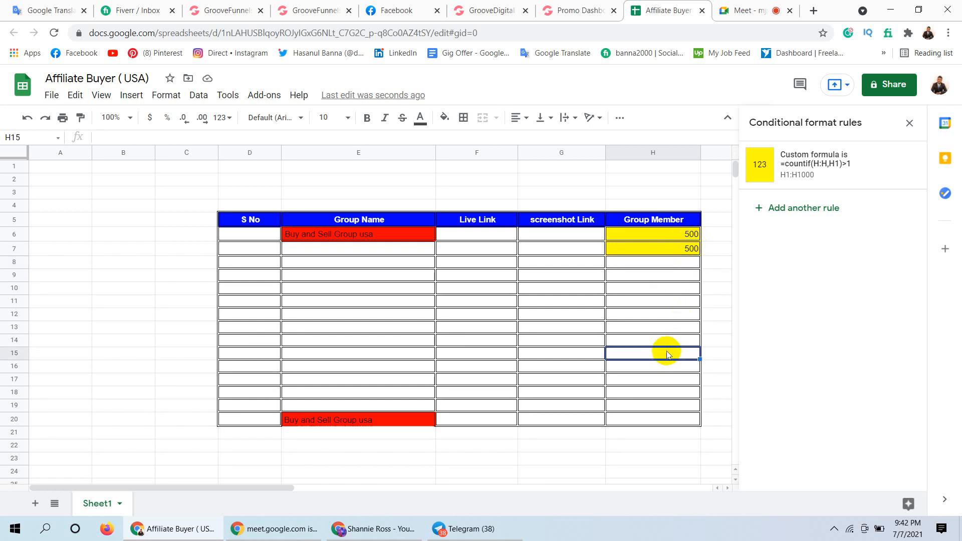
key("ctrl+v")
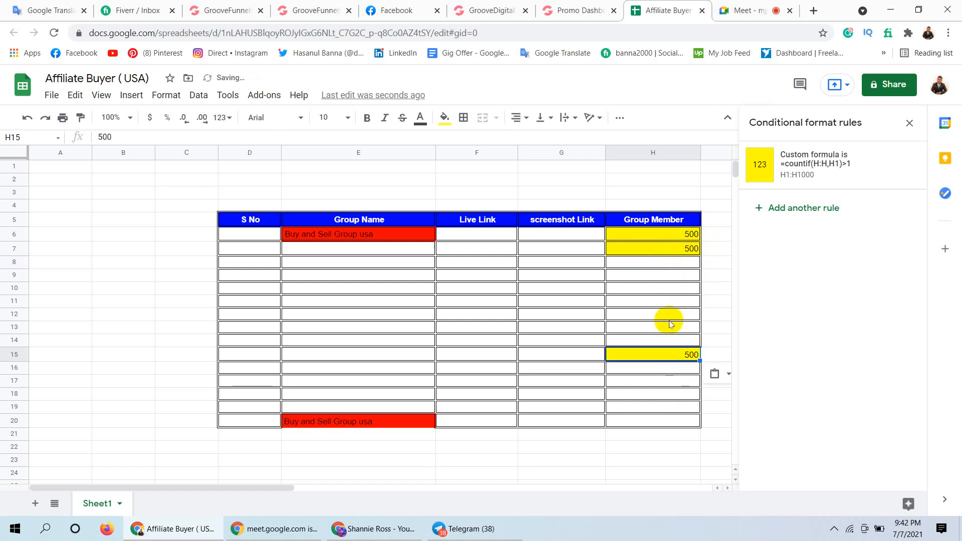
Enter the non-duplicate values 200 in cell H13 and 22 in cell H17
double_click(664, 328)
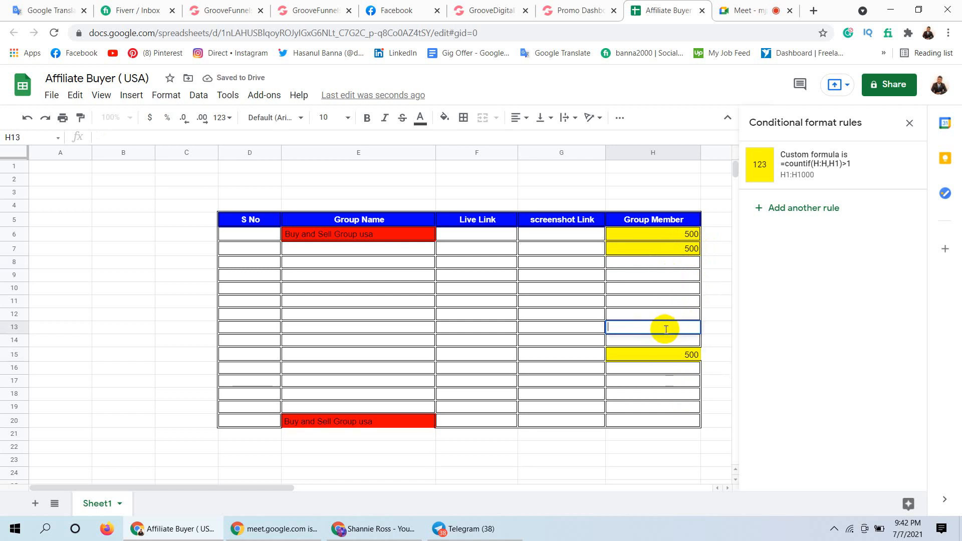
type("200")
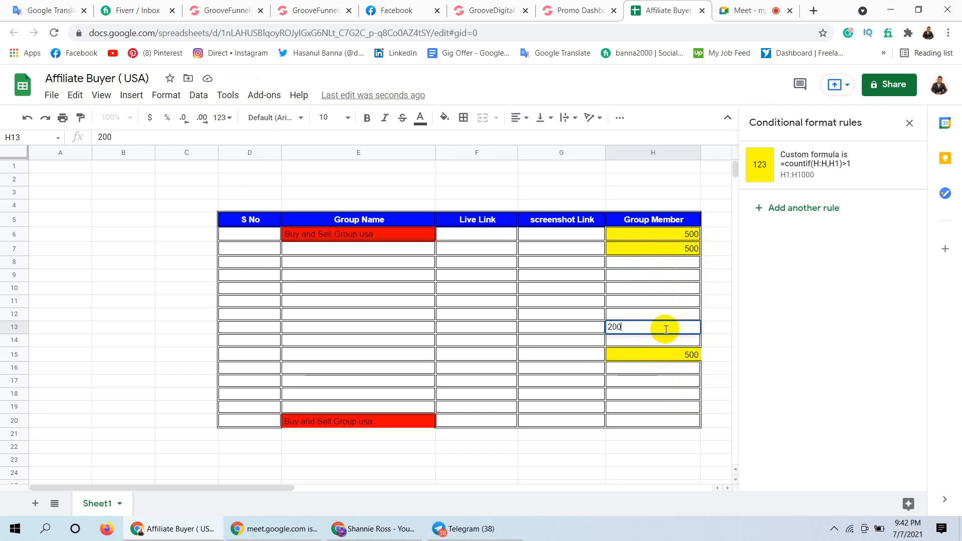
left_click(642, 394)
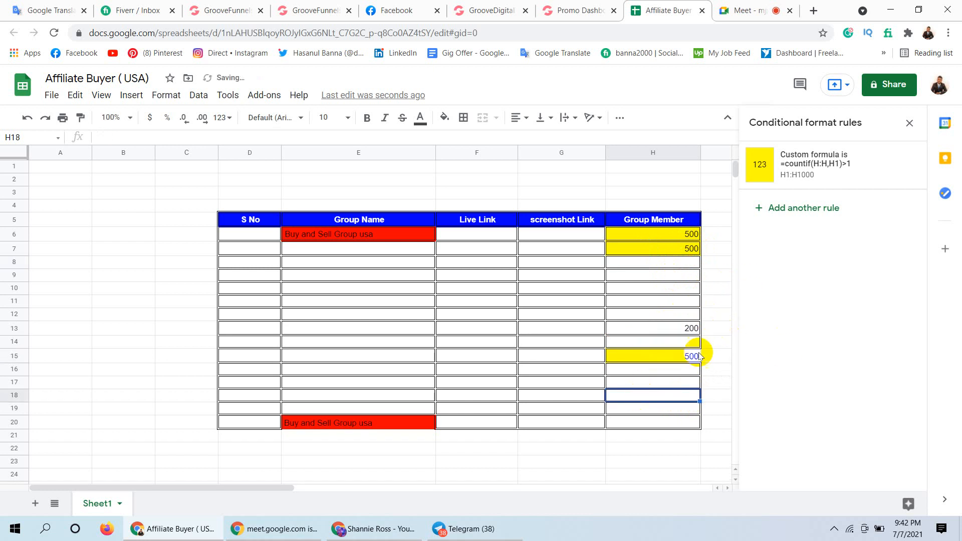
left_click(668, 383)
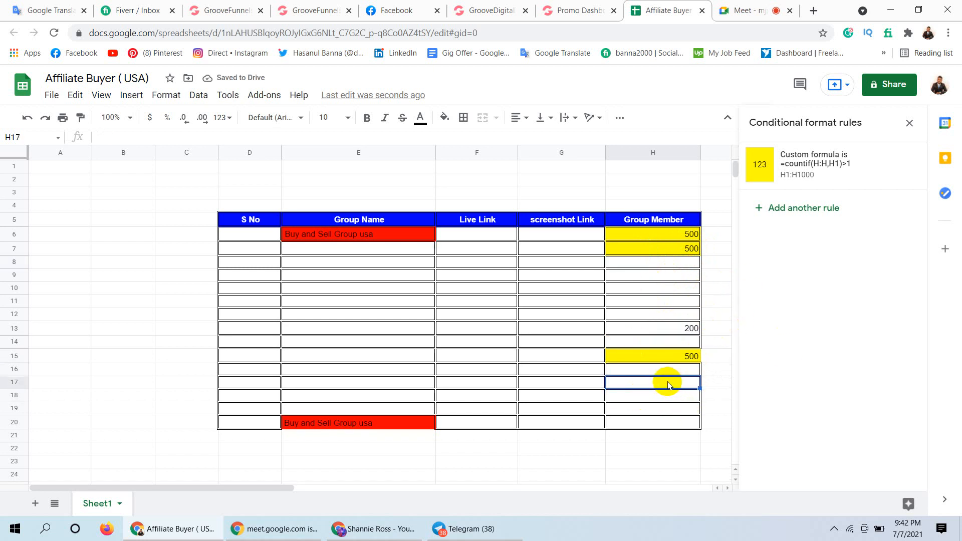
type("22")
left_click(654, 395)
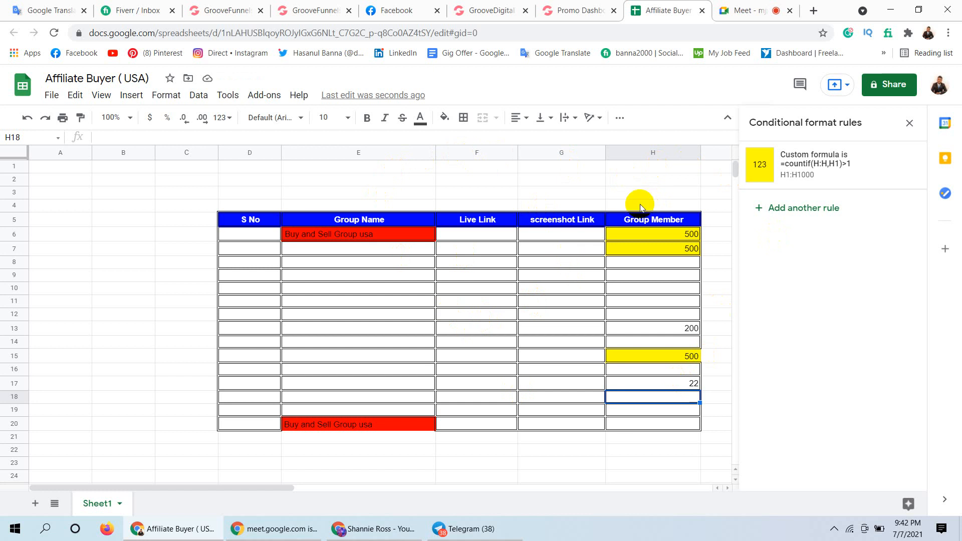
Open the spreadsheet's sharing settings and change link access to "Anyone with the link"
left_click(887, 85)
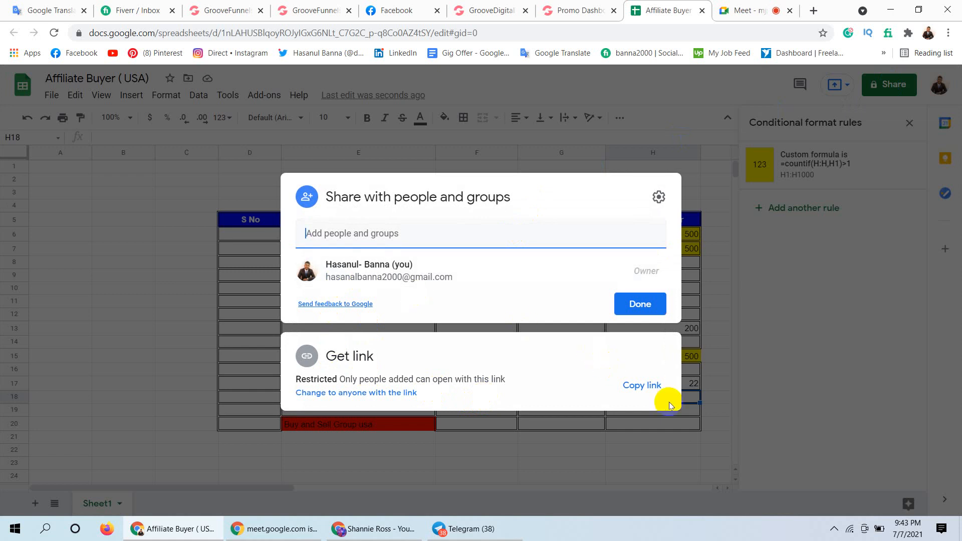
left_click(379, 393)
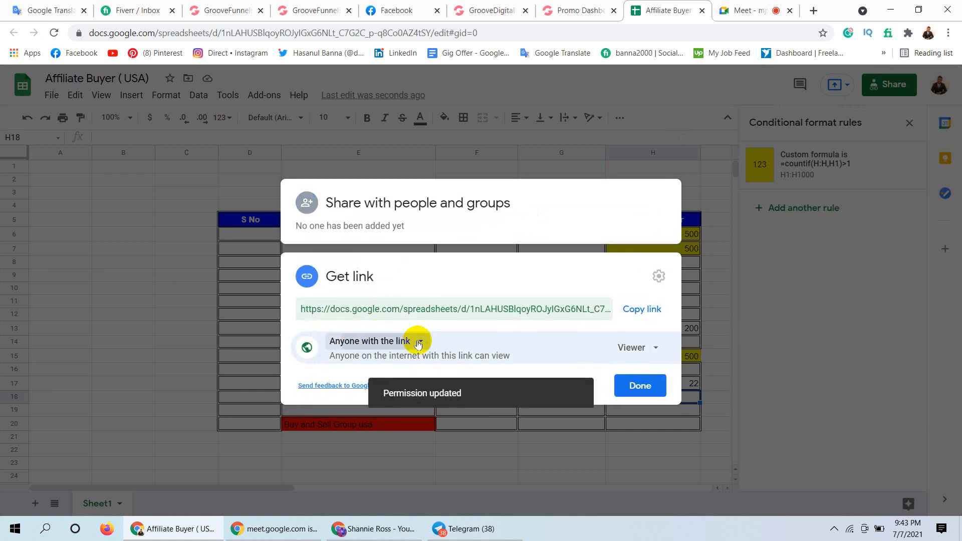
left_click(419, 342)
left_click(388, 399)
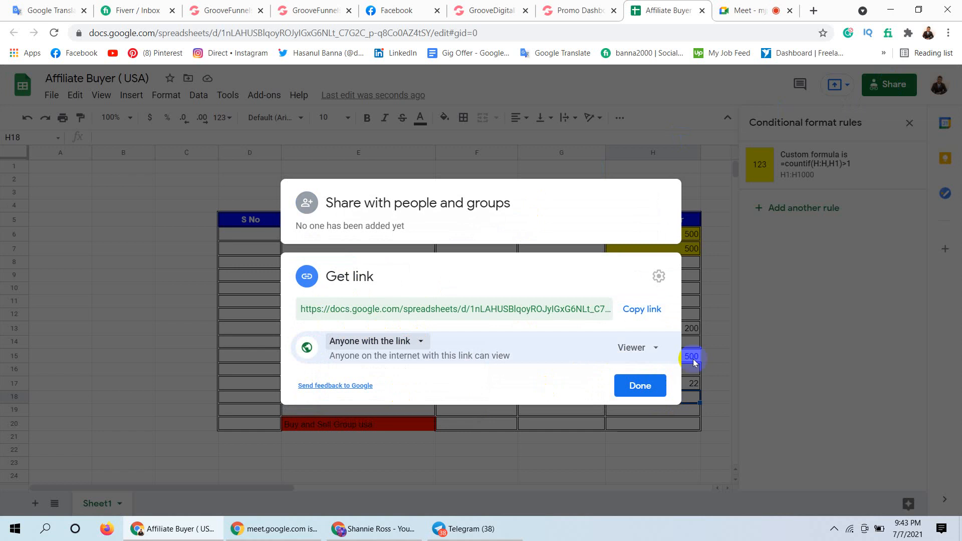
Set the link role to Editor, copy the share link and close the sharing settings
left_click(653, 347)
left_click(656, 438)
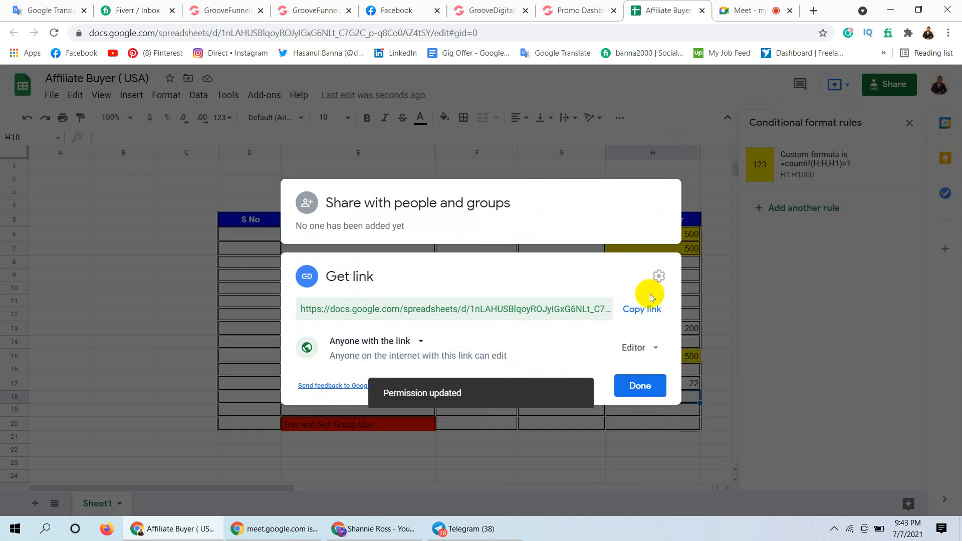
left_click(646, 309)
left_click(641, 384)
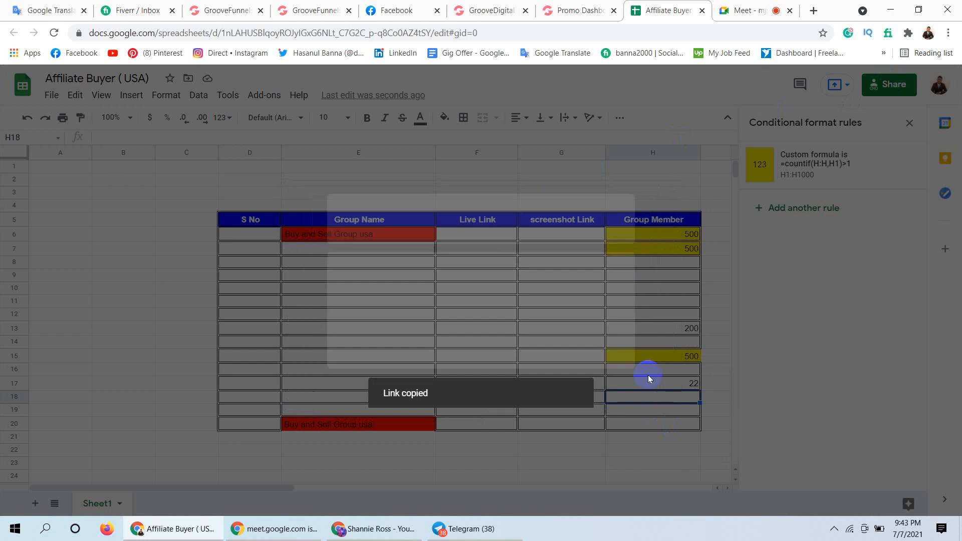